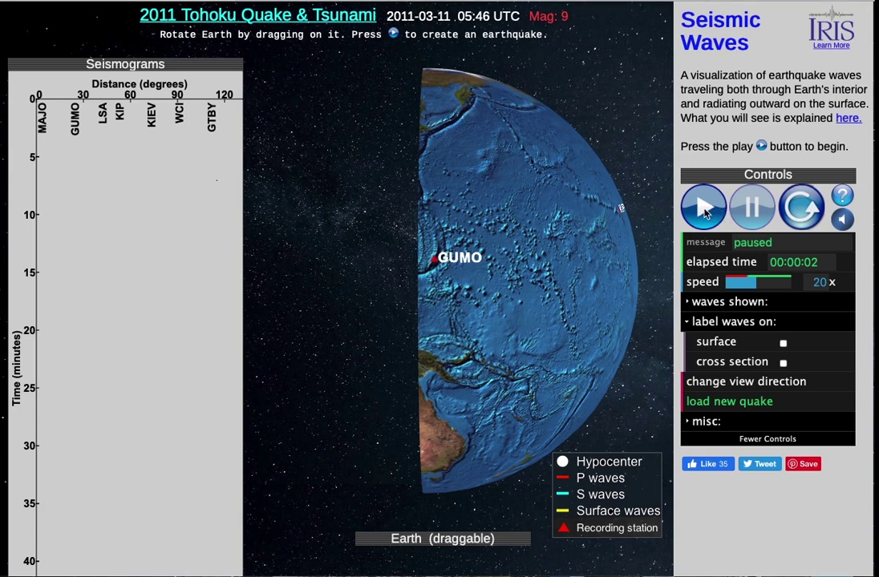
# Play the Tohoku quake from the start and pause it at 00:09:50.
pyautogui.click(705, 210)
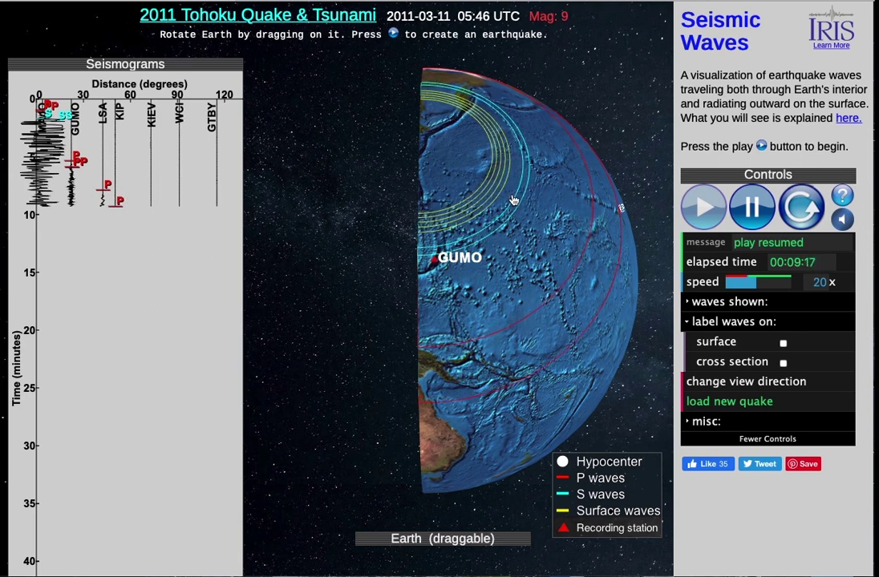
pyautogui.click(746, 210)
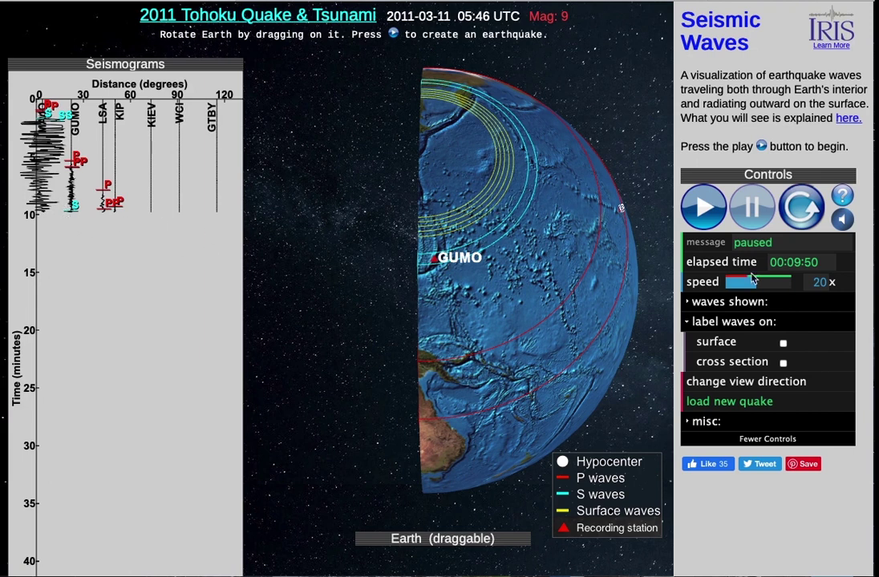
# Inspect the wavefronts from the far side of the globe, flip back, and resume from 00:09:52.
pyautogui.click(727, 383)
pyautogui.moveTo(353, 348); pyautogui.dragTo(468, 412)
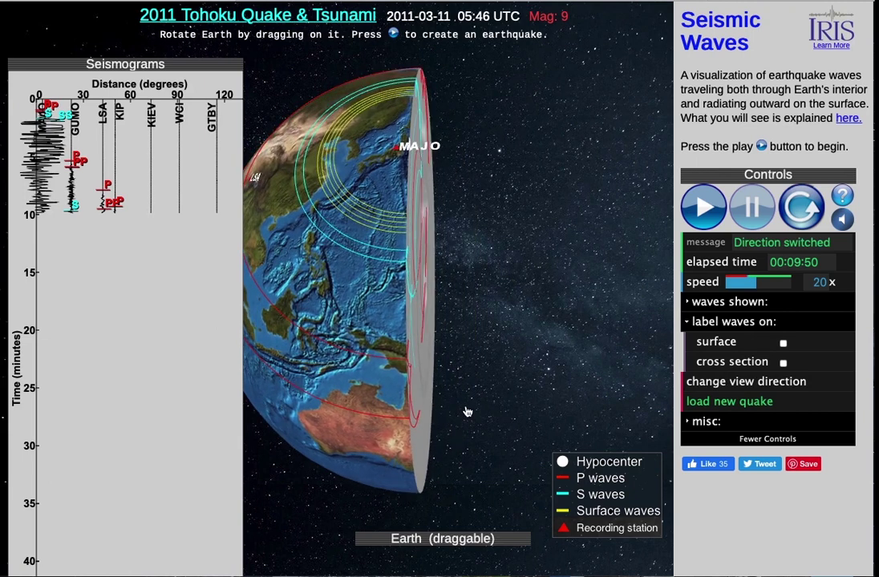
pyautogui.moveTo(335, 138)
pyautogui.mouseDown()
pyautogui.moveTo(394, 170)
pyautogui.moveTo(343, 148)
pyautogui.mouseUp()
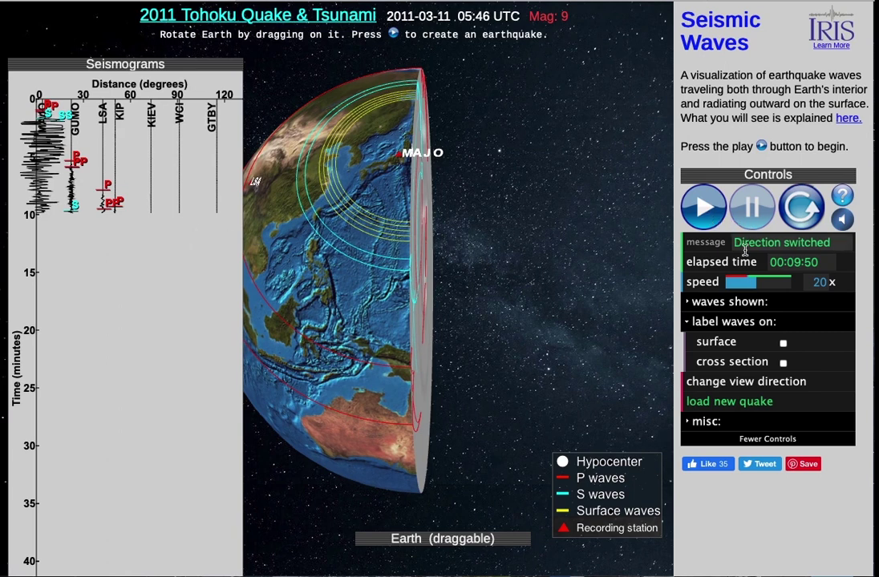
pyautogui.click(725, 382)
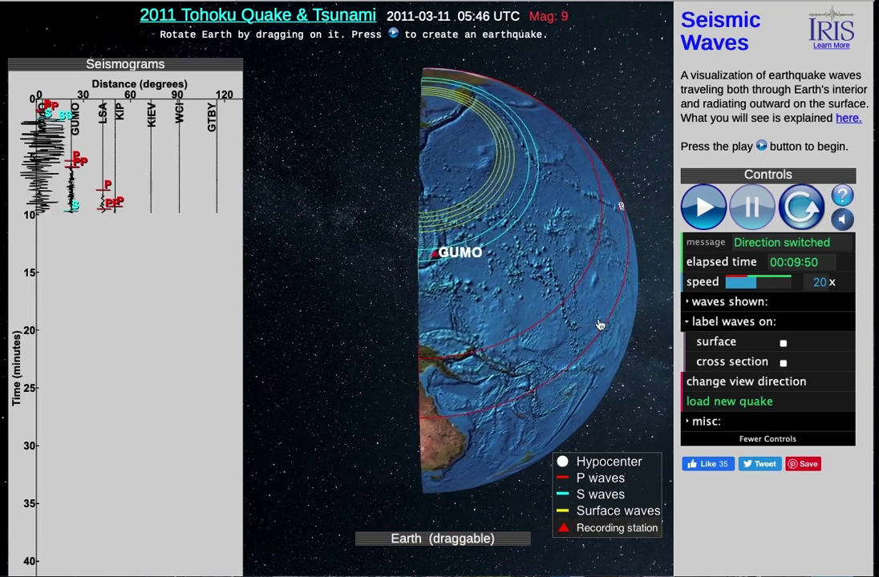
pyautogui.click(703, 210)
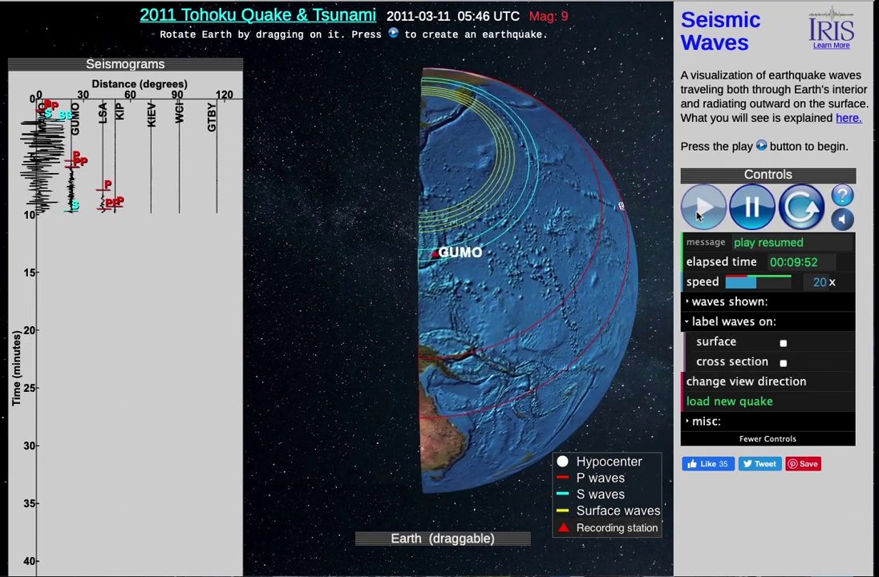
# Rotate the globe to show station KIP, then advance the quake to 00:13:44.
pyautogui.moveTo(557, 274); pyautogui.dragTo(345, 338)
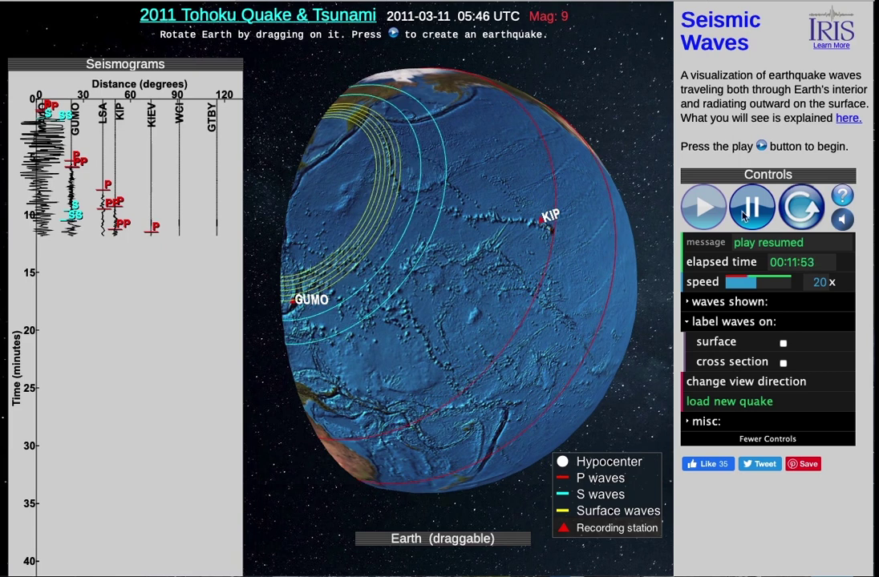
pyautogui.press('space')
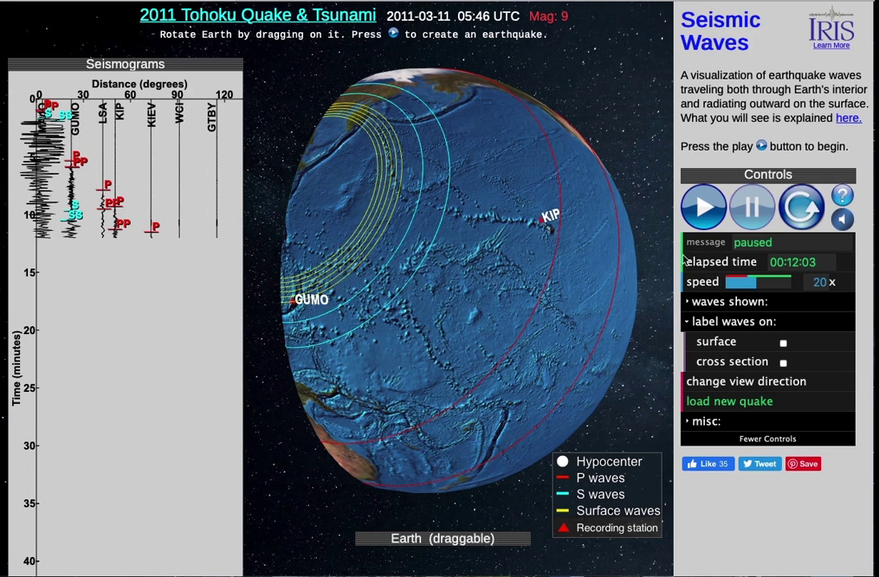
pyautogui.click(703, 210)
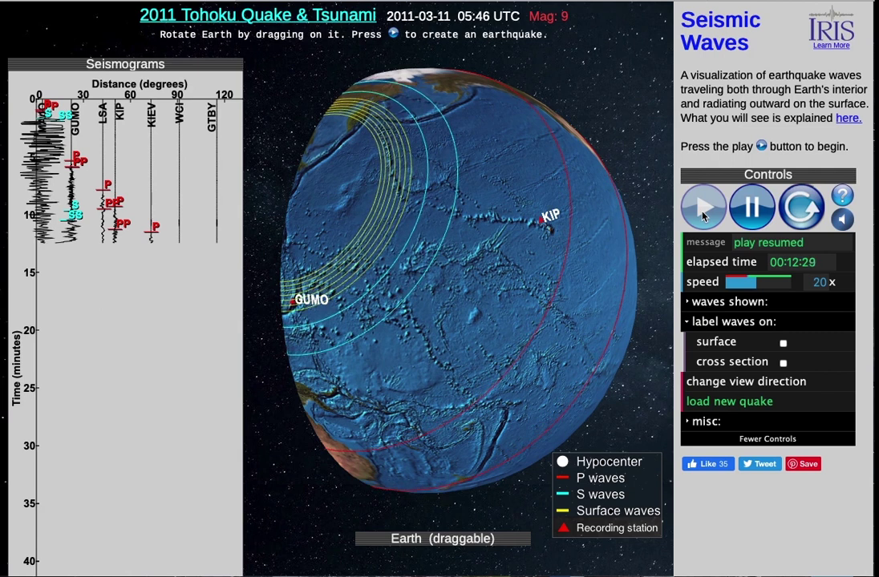
pyautogui.click(754, 209)
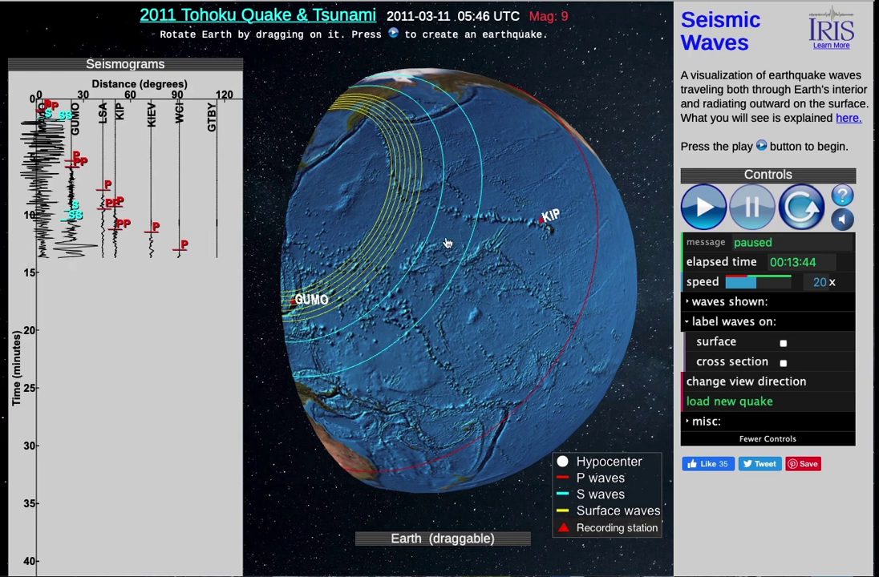
# Turn the globe past North America and back to the Pacific, then resume at about 59x speed.
pyautogui.moveTo(467, 197); pyautogui.dragTo(372, 297)
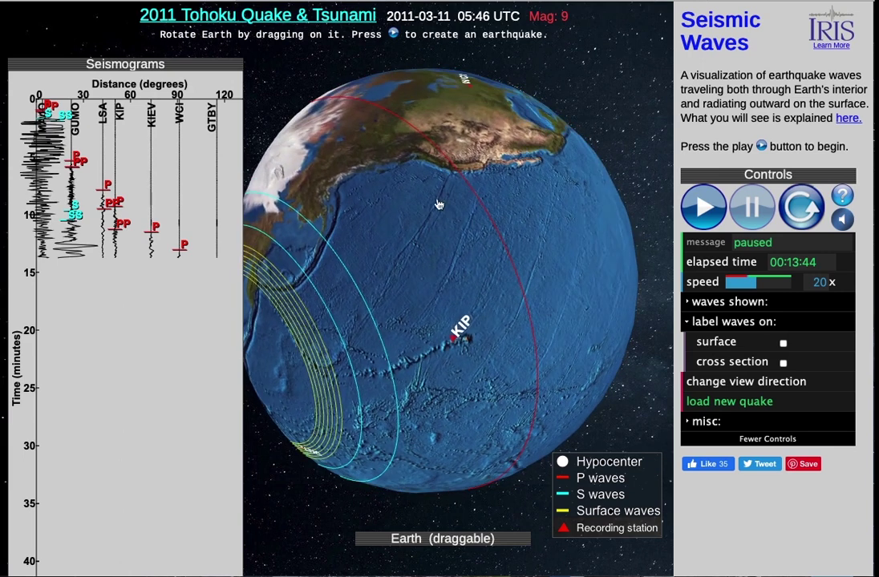
pyautogui.moveTo(449, 255); pyautogui.dragTo(462, 332)
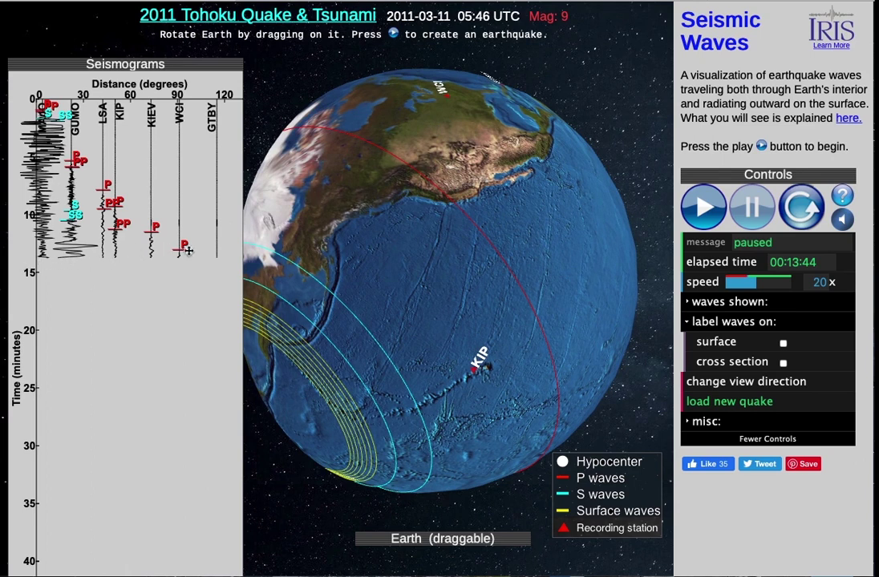
pyautogui.moveTo(417, 186); pyautogui.dragTo(511, 118)
pyautogui.moveTo(500, 245); pyautogui.dragTo(523, 182)
pyautogui.click(718, 213)
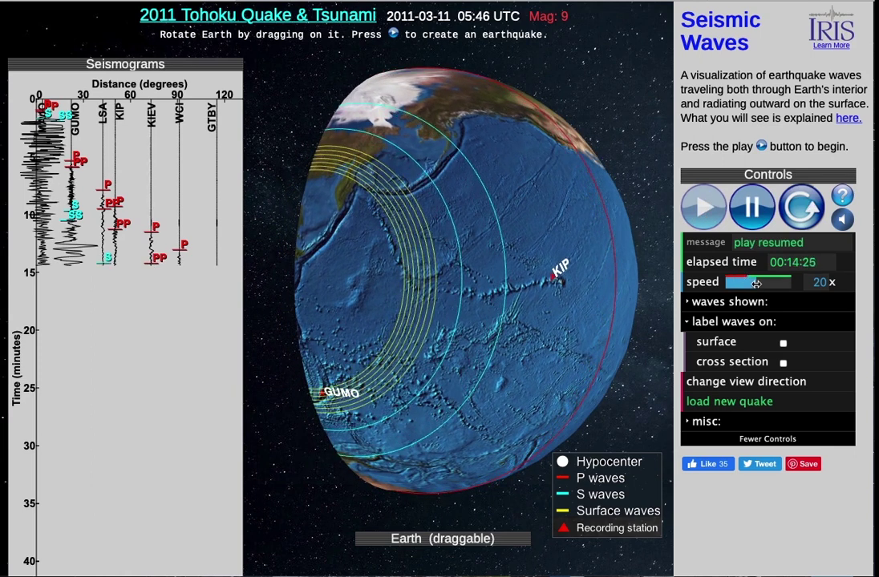
pyautogui.moveTo(753, 282); pyautogui.dragTo(773, 284)
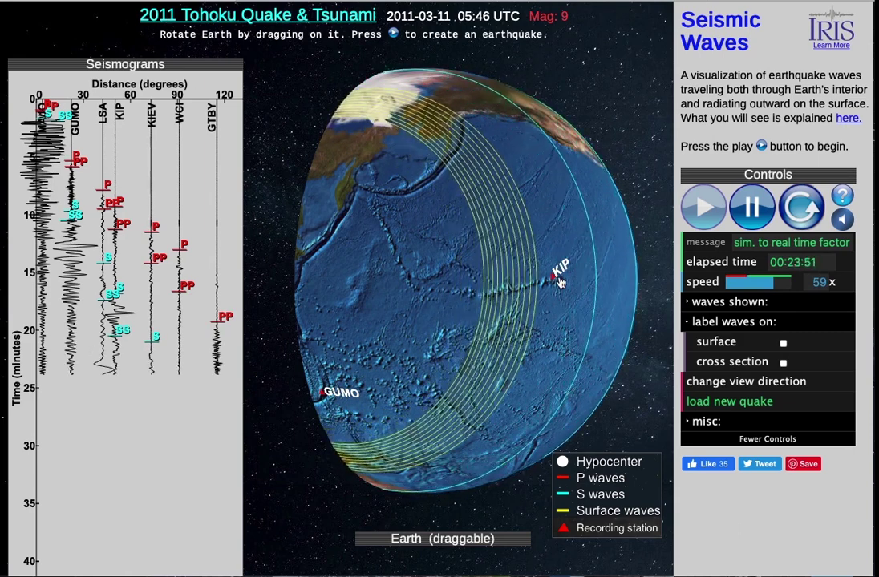
# Pause at 00:27:01, turn the mantle-and-core cut face toward the viewer, and replay the quake.
pyautogui.click(752, 210)
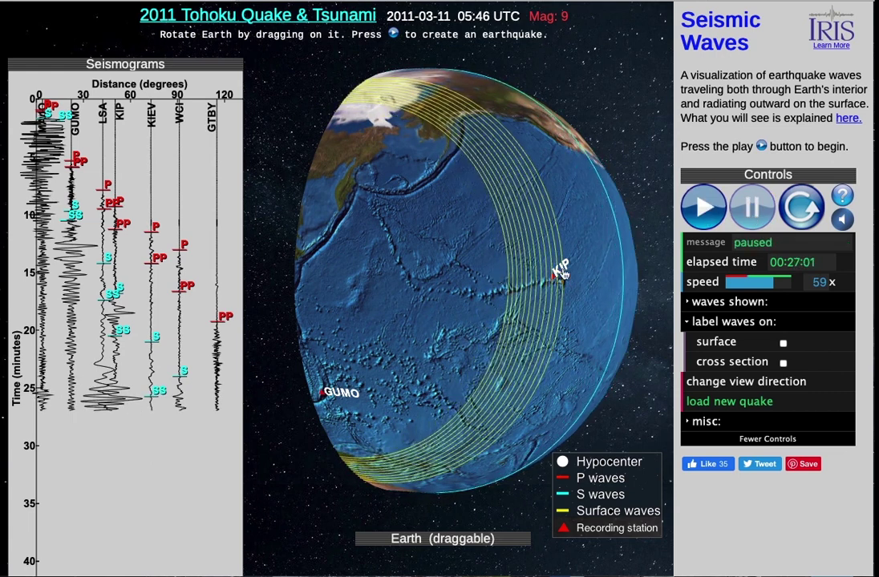
pyautogui.moveTo(596, 291); pyautogui.dragTo(298, 320)
pyautogui.moveTo(459, 306); pyautogui.dragTo(570, 245)
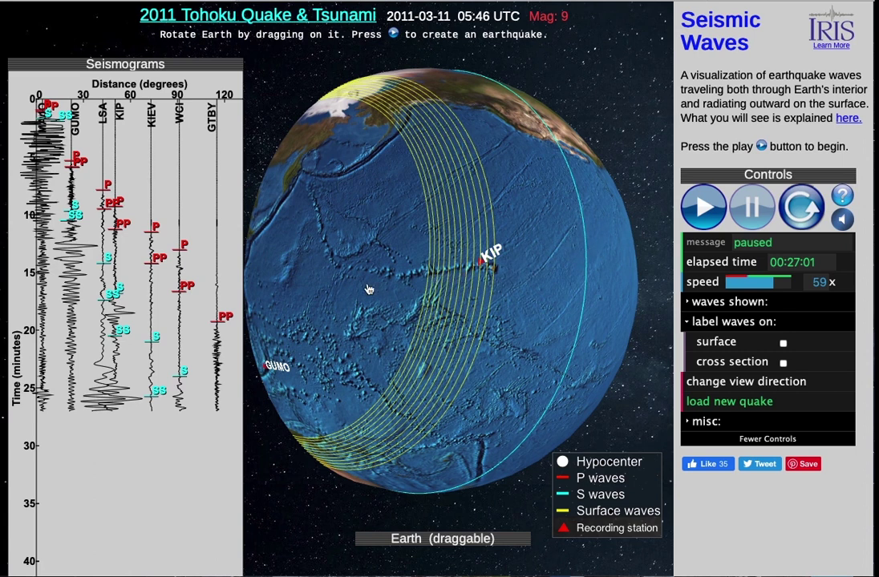
pyautogui.moveTo(351, 296); pyautogui.dragTo(676, 262)
pyautogui.moveTo(430, 275); pyautogui.dragTo(513, 262)
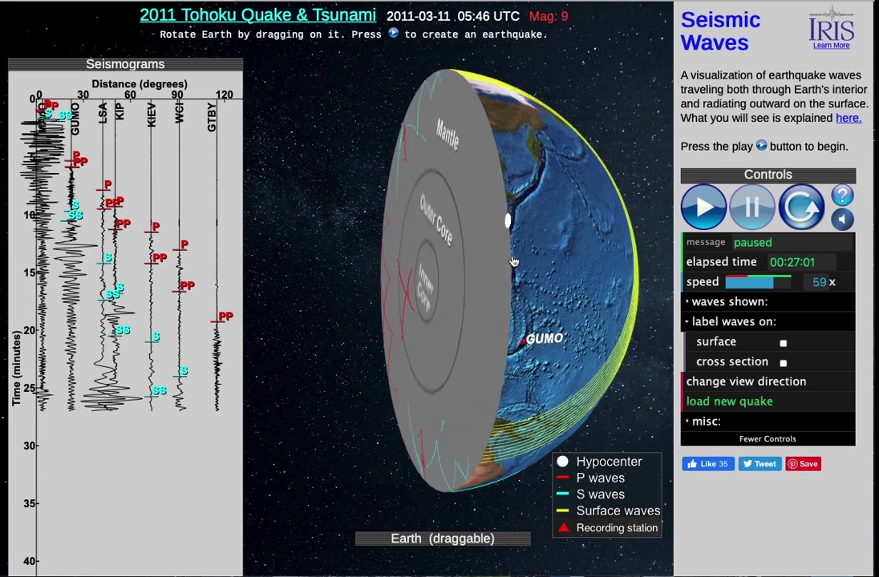
pyautogui.click(809, 208)
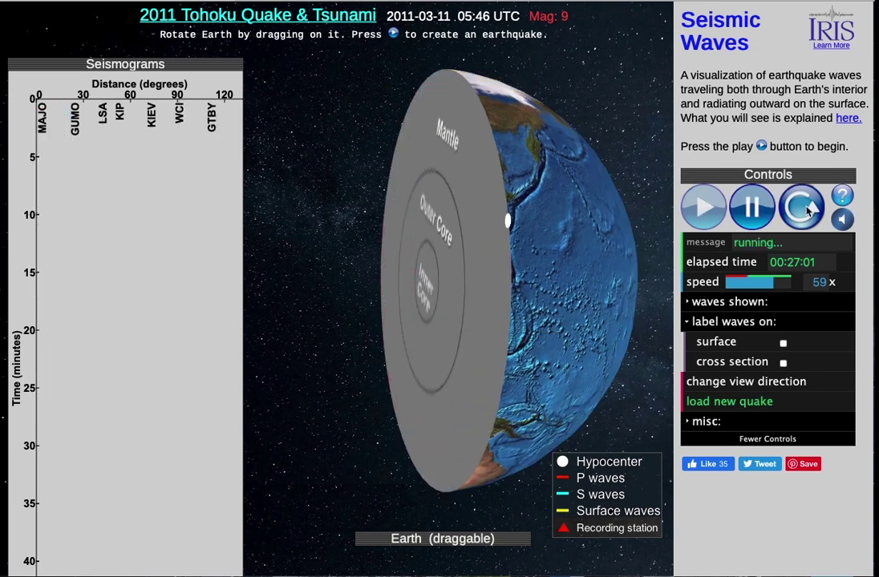
# Restart the quake, pause it at 00:01:36, and rotate the cross-section to face the viewer.
pyautogui.click(758, 209)
pyautogui.moveTo(529, 290); pyautogui.dragTo(568, 284)
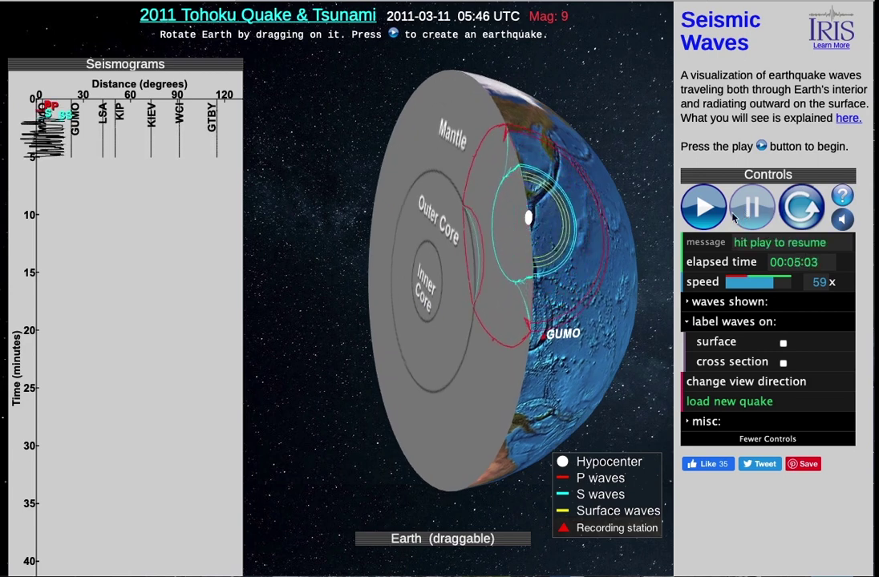
pyautogui.click(705, 215)
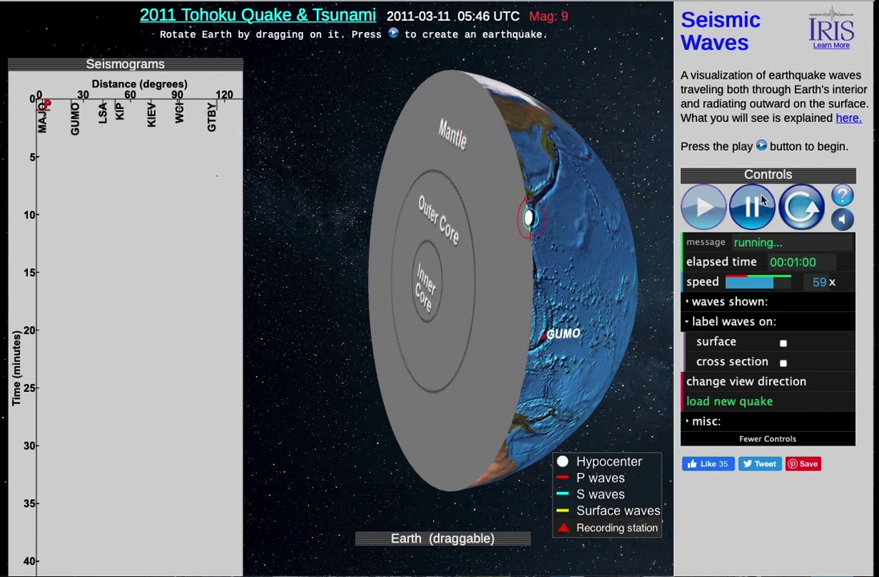
pyautogui.click(757, 224)
pyautogui.moveTo(546, 286); pyautogui.dragTo(588, 280)
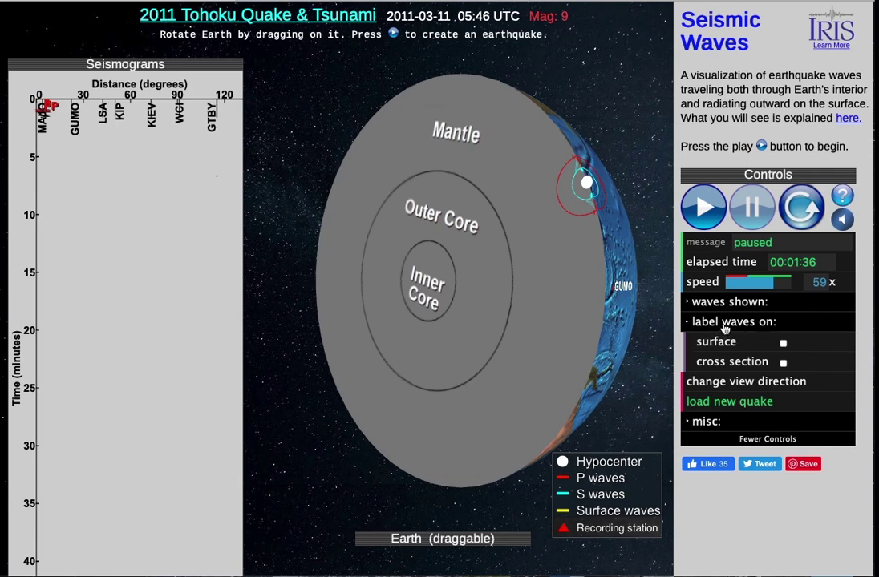
# Show shadow zone waves only, restart the quake, and pause at 00:04:23.
pyautogui.click(710, 303)
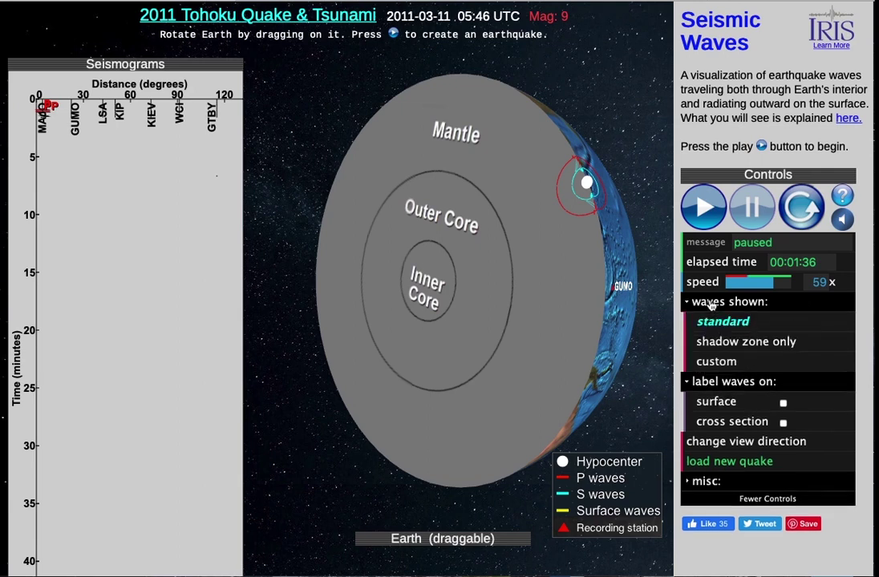
pyautogui.click(723, 343)
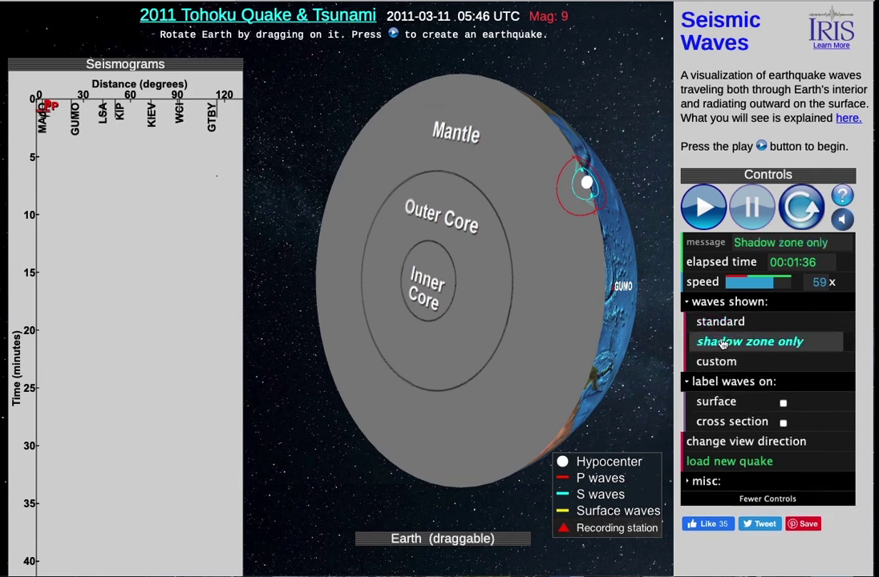
pyautogui.click(806, 209)
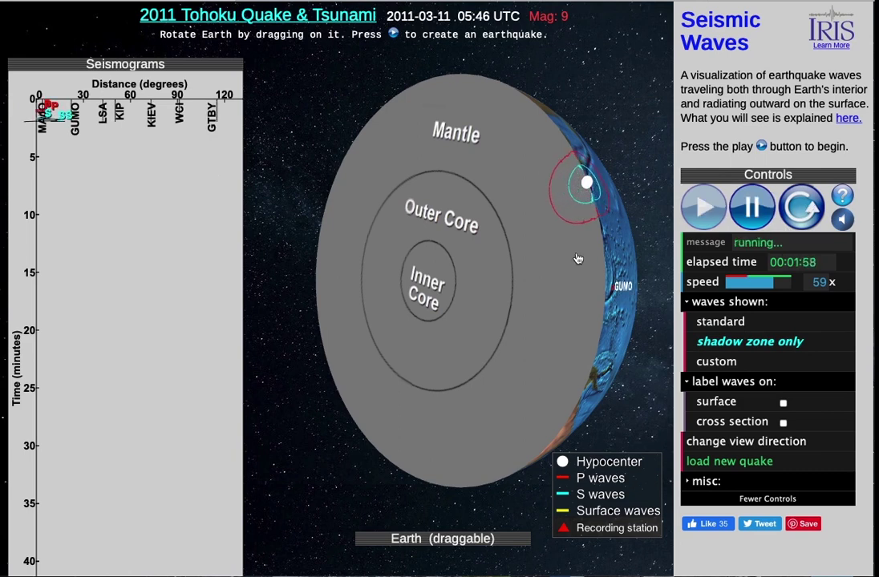
pyautogui.click(754, 208)
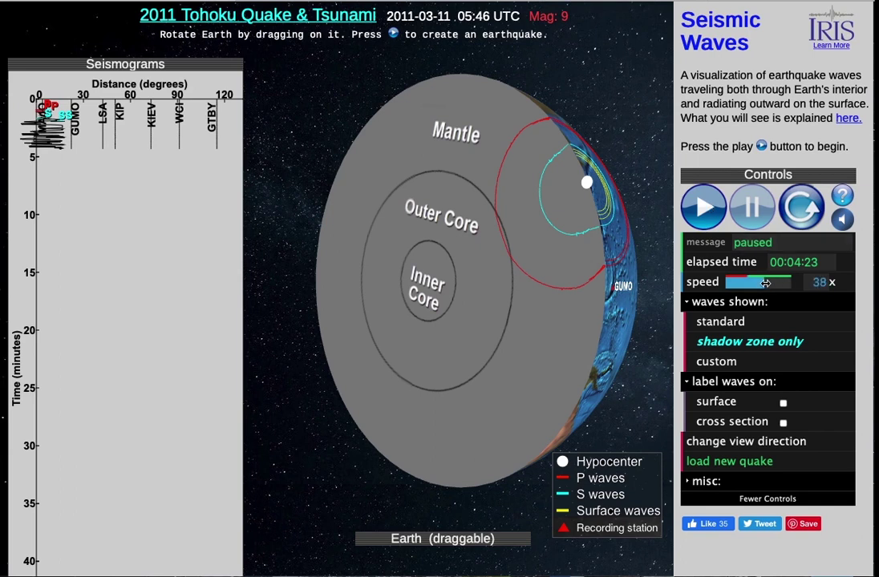
# Slow playback to 28x and advance the shadow-zone waves in stages to 00:07:56.
pyautogui.moveTo(761, 284); pyautogui.dragTo(758, 284)
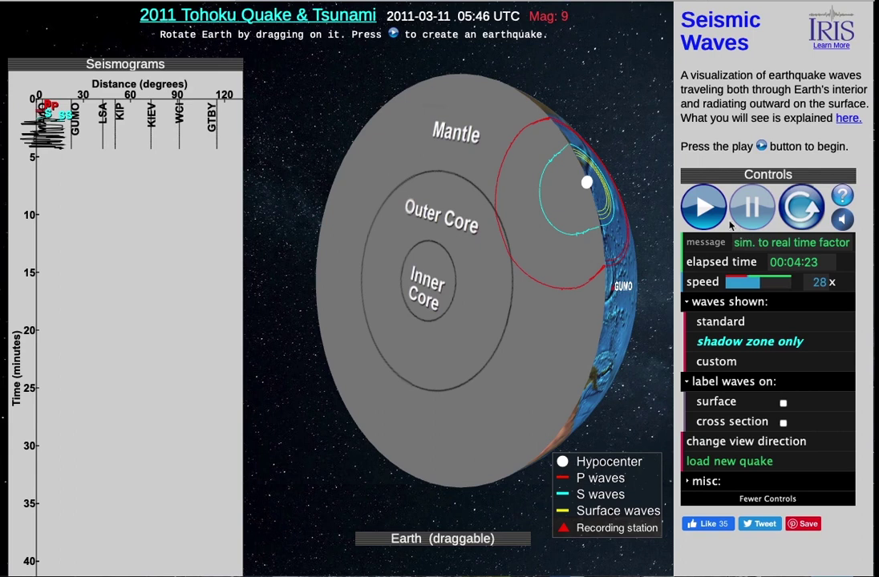
pyautogui.click(704, 208)
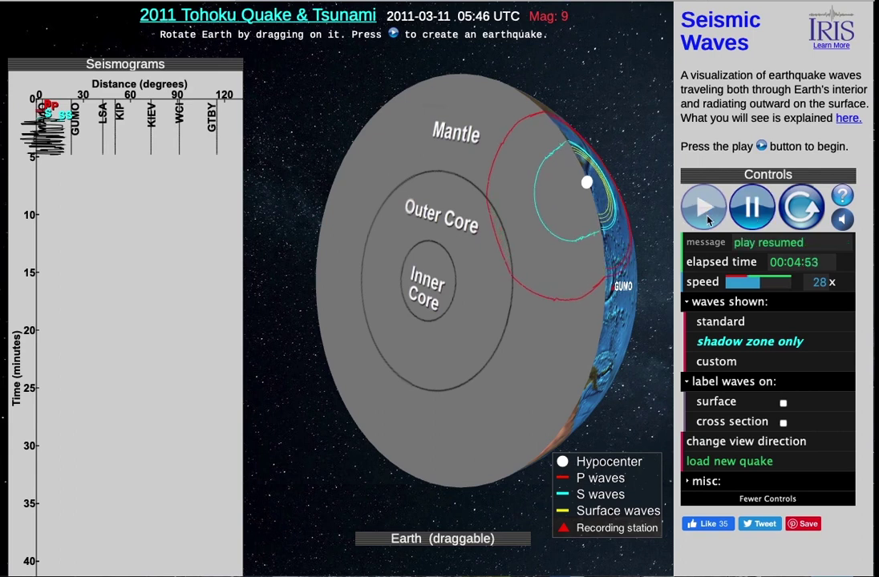
pyautogui.click(752, 208)
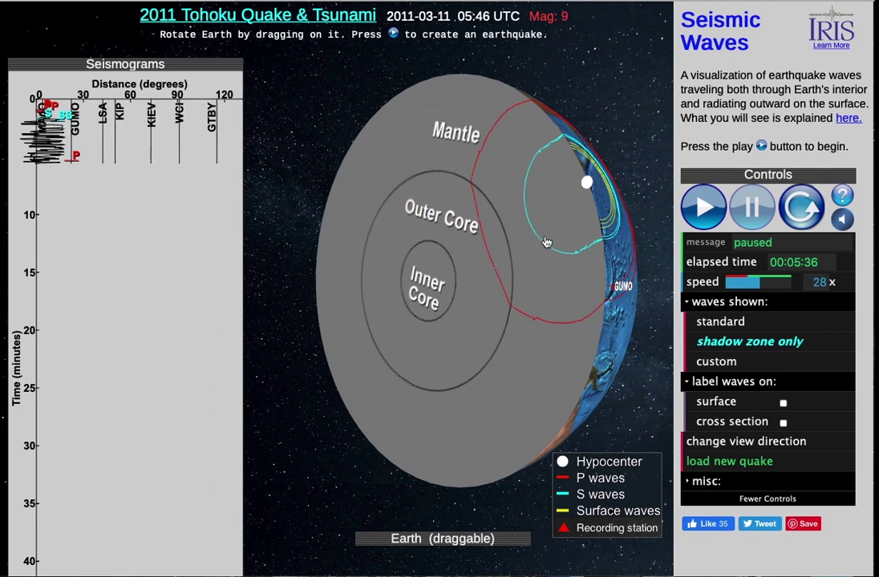
pyautogui.click(704, 206)
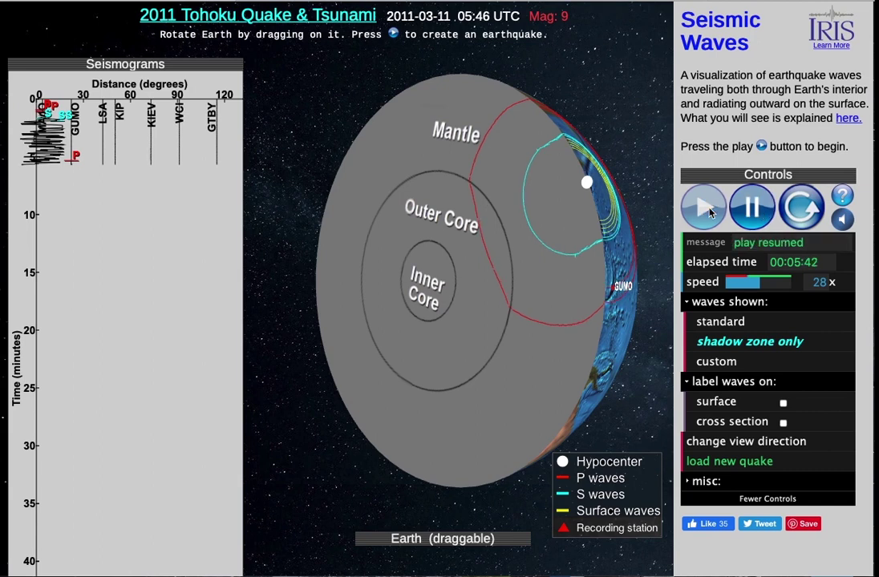
pyautogui.click(766, 209)
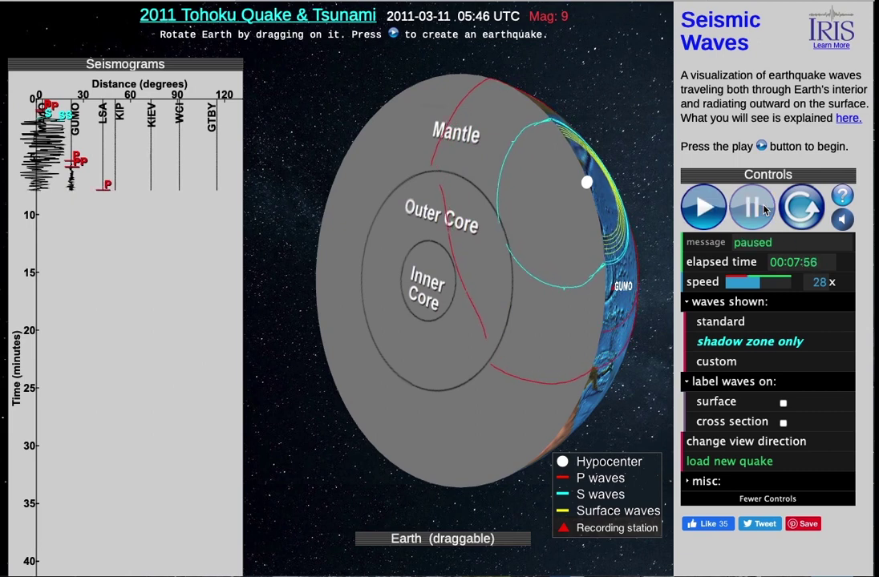
pyautogui.click(700, 208)
# Keep the shadow-zone quake running, pausing at 00:09:29 and 00:13:47, as arrivals reach WCI.
pyautogui.click(699, 207)
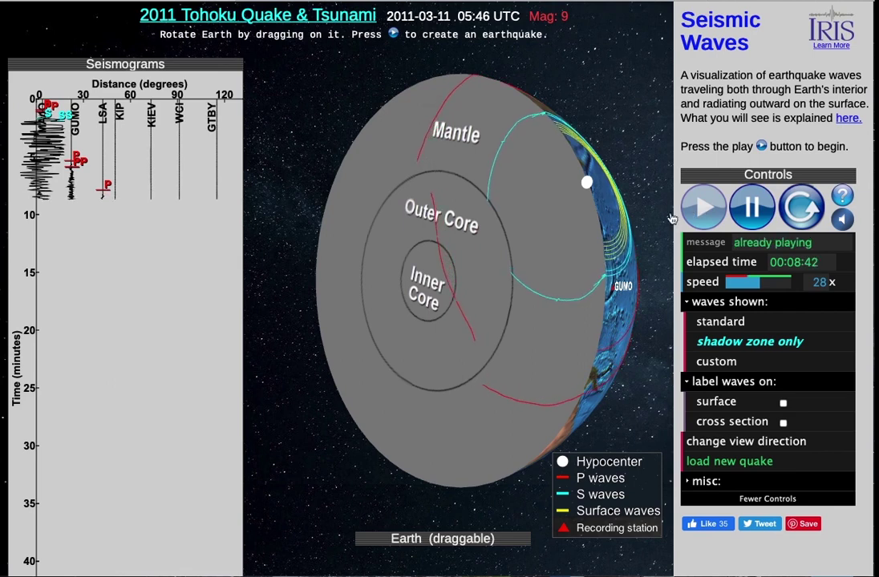
pyautogui.click(744, 209)
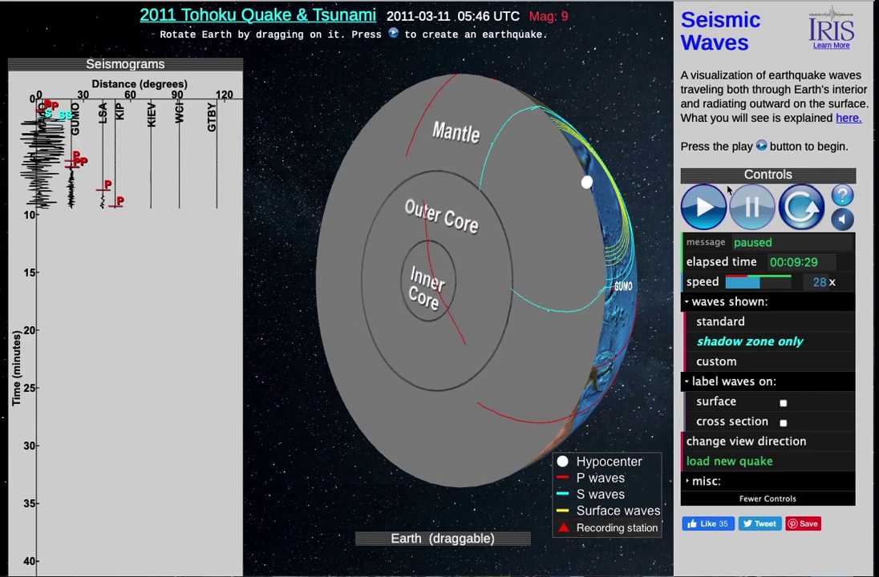
pyautogui.click(711, 207)
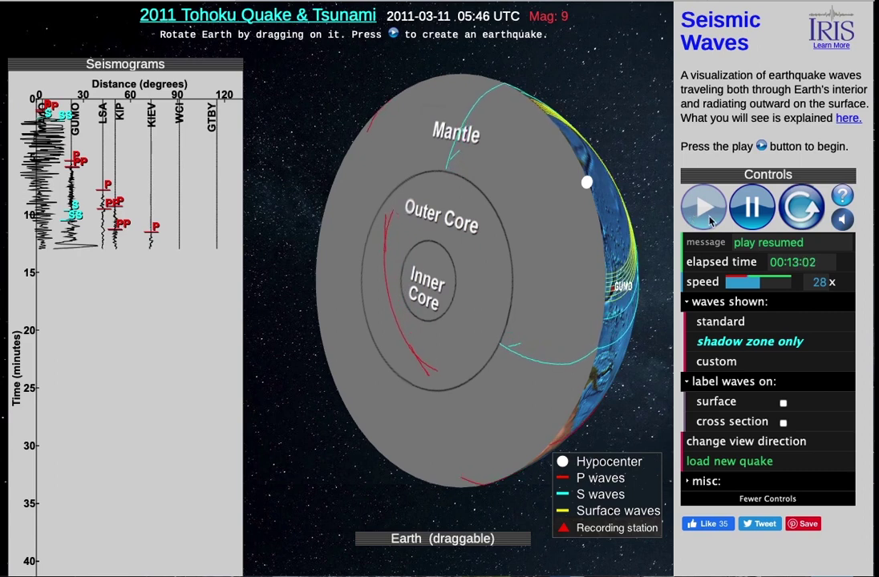
pyautogui.click(754, 207)
pyautogui.click(704, 208)
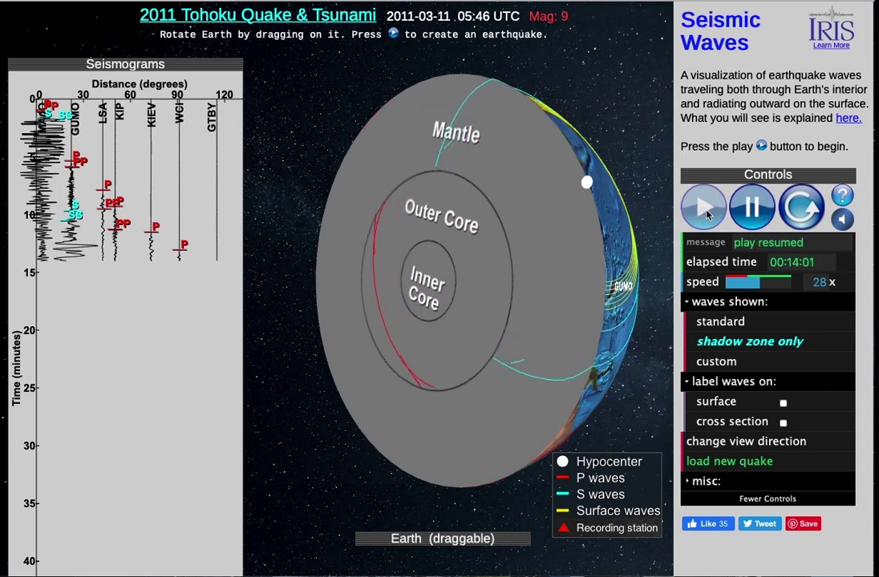